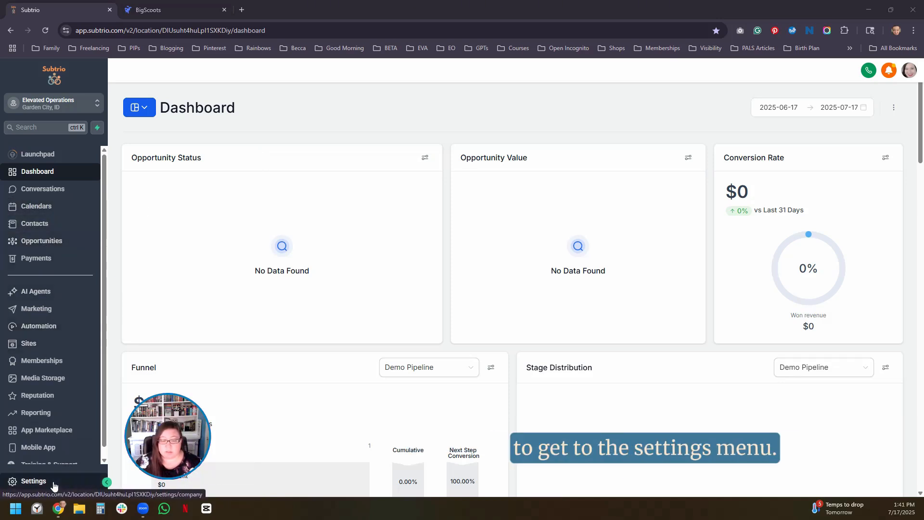
# - Open the dedicated domain and IP settings for the account's email services
pyautogui.click(33, 481)
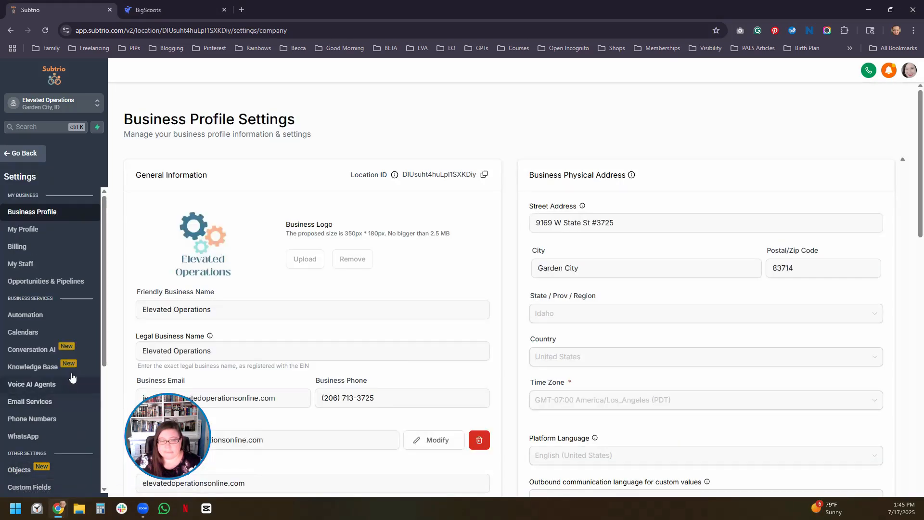
pyautogui.scroll(-4, 54, 353)
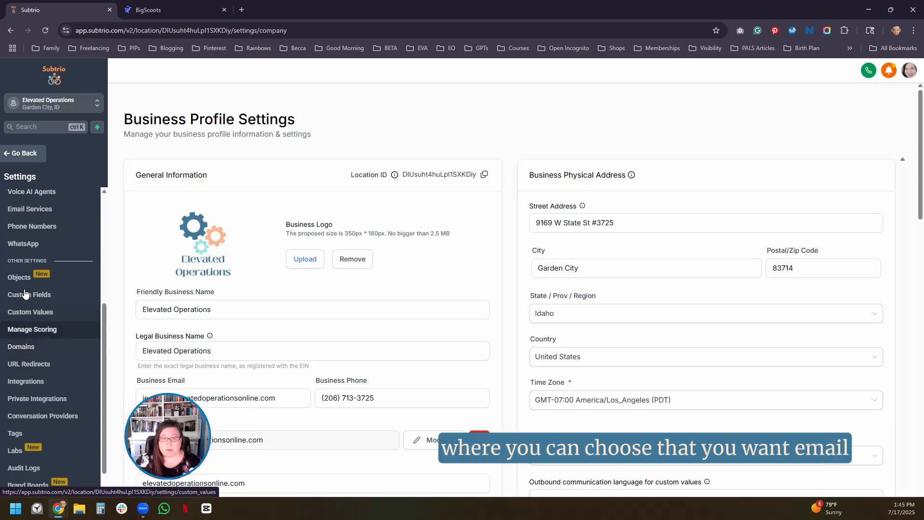
pyautogui.click(27, 214)
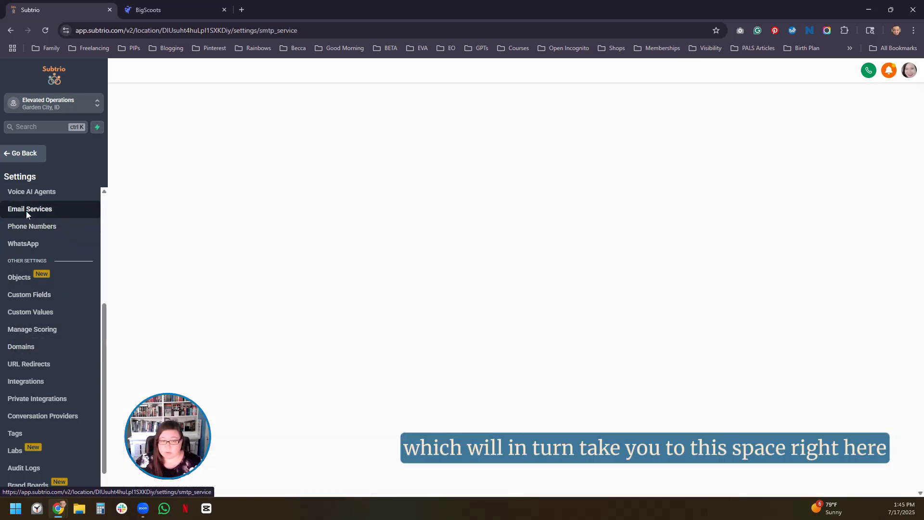
pyautogui.scroll(4, 25, 243)
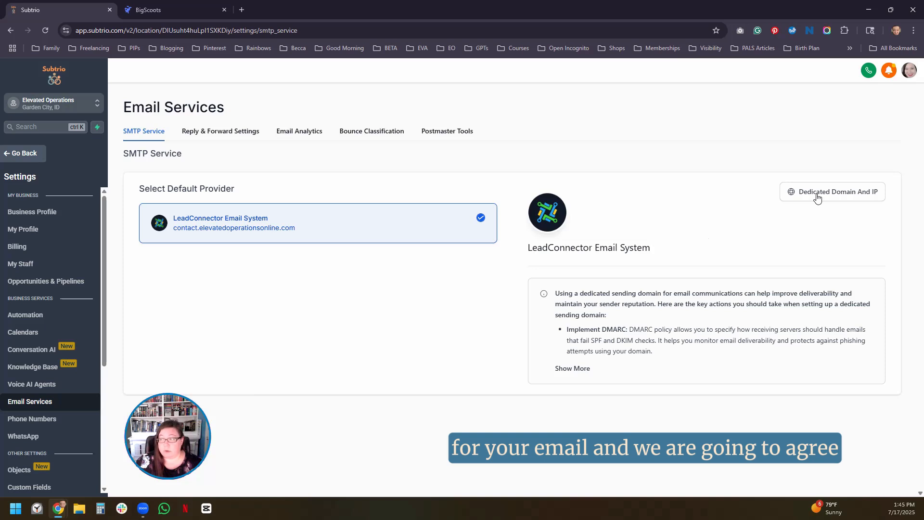
pyautogui.click(845, 201)
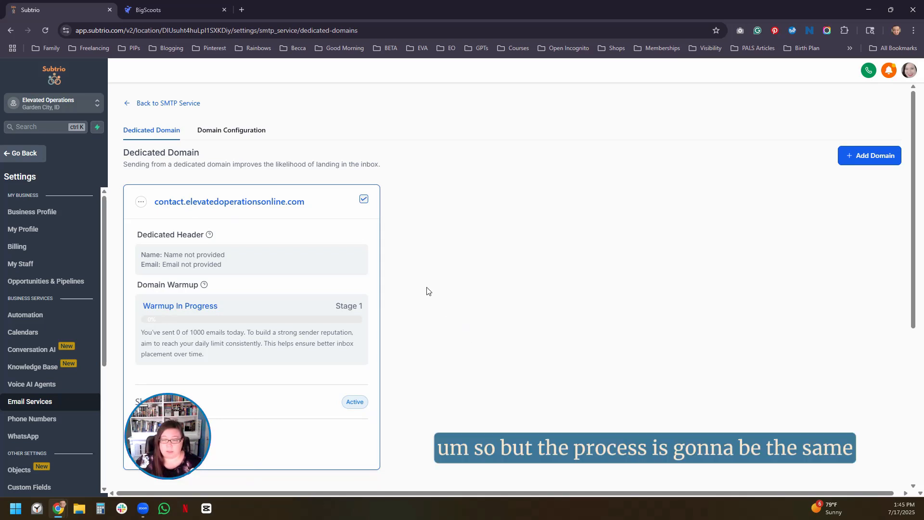
# - Add and verify support.elevatedoperationsonline.com as a new dedicated sending domain
pyautogui.click(879, 164)
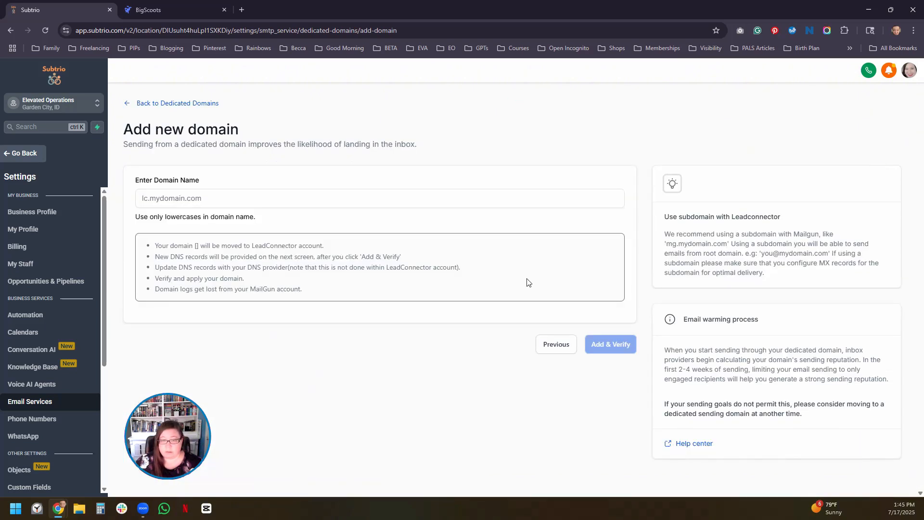
pyautogui.click(209, 202)
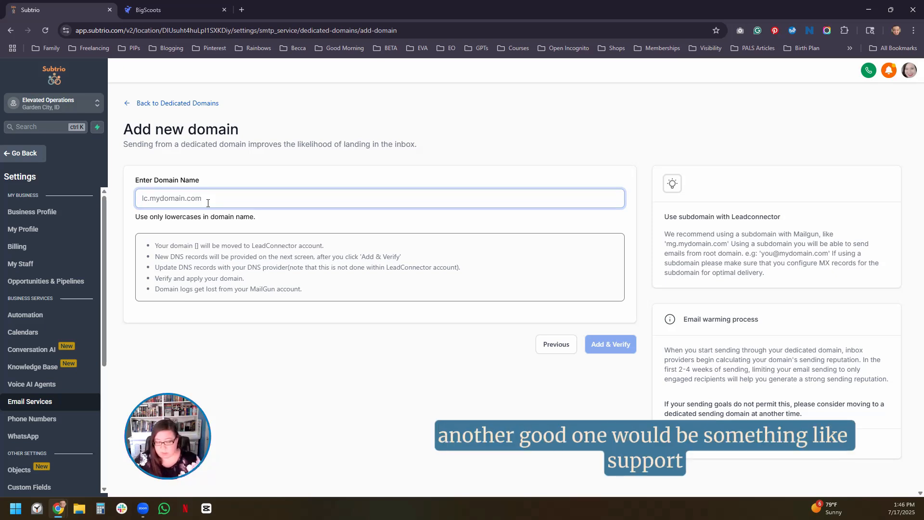
pyautogui.write('support.')
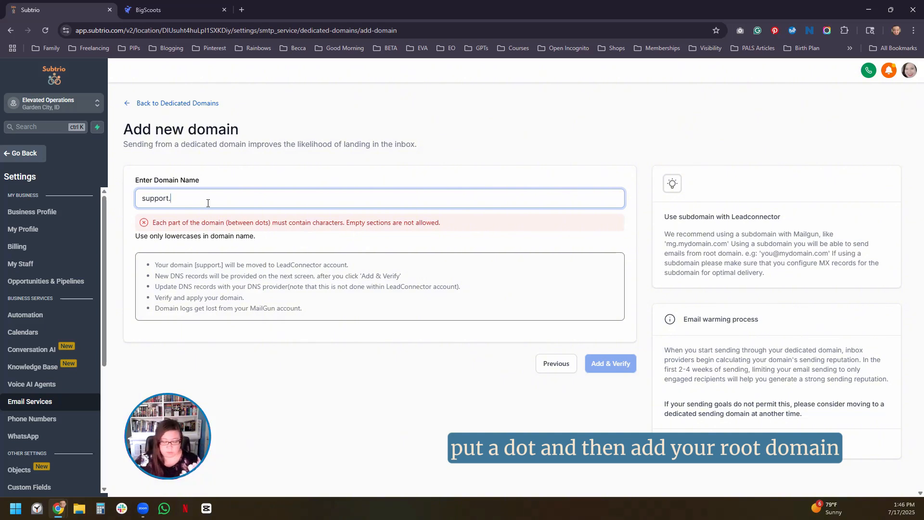
pyautogui.write('elevatedoperationsonline.com')
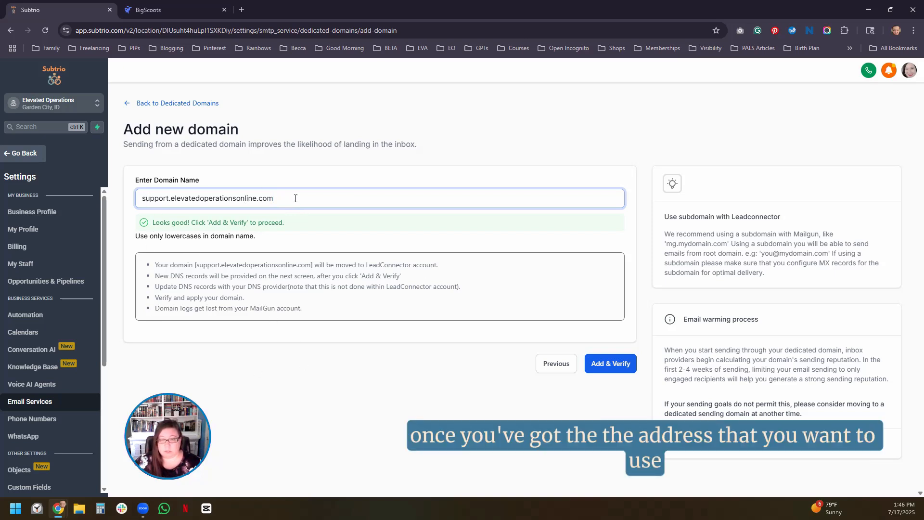
pyautogui.click(619, 369)
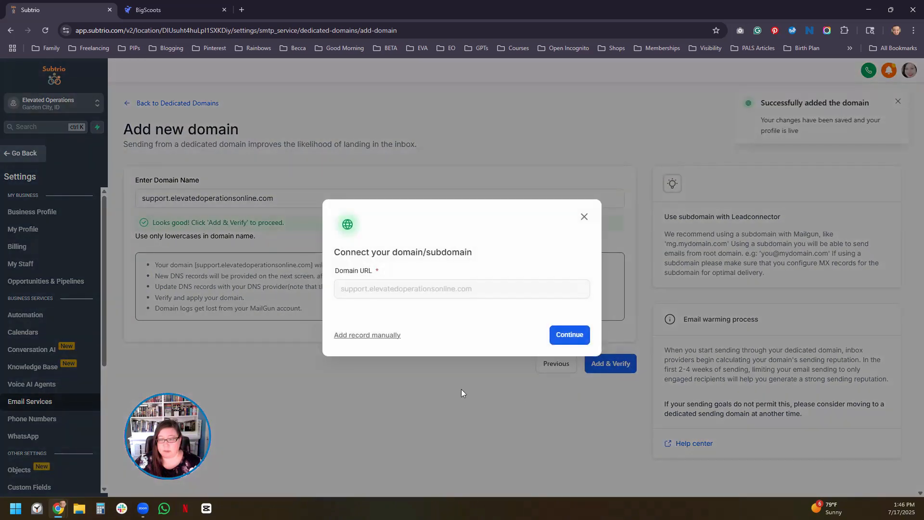
# - Choose to add the subdomain's DNS records manually and bring up the list of required records
pyautogui.click(374, 337)
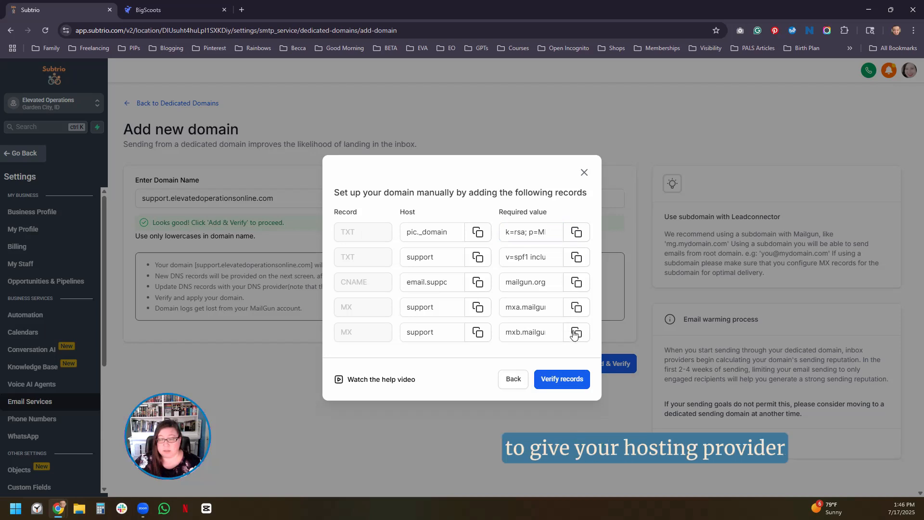
pyautogui.click(535, 330)
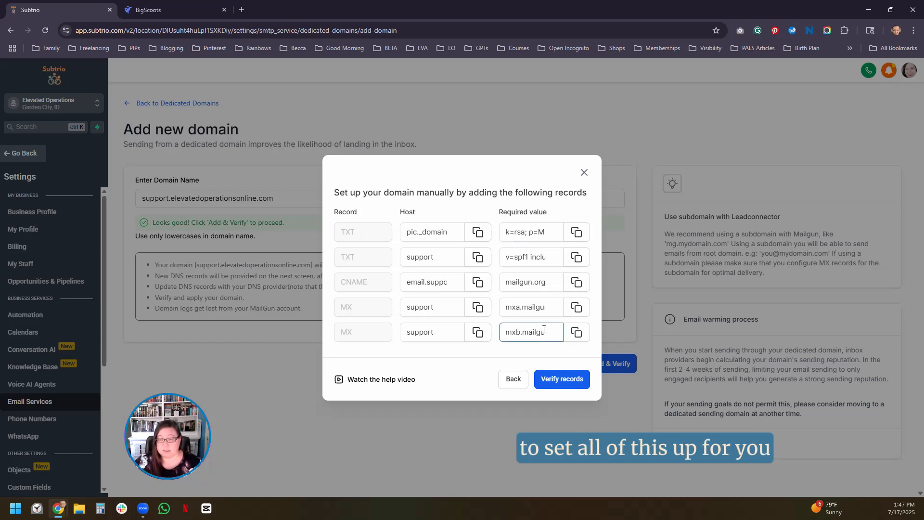
pyautogui.click(476, 364)
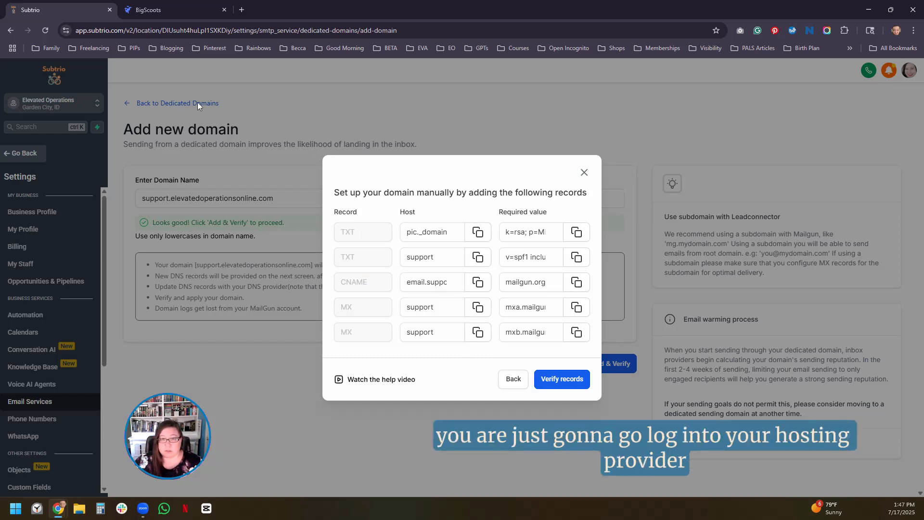
# - Switch to the BigScoots portal and start a new support ticket with the subject "Subdomain connection for email"
pyautogui.click(162, 12)
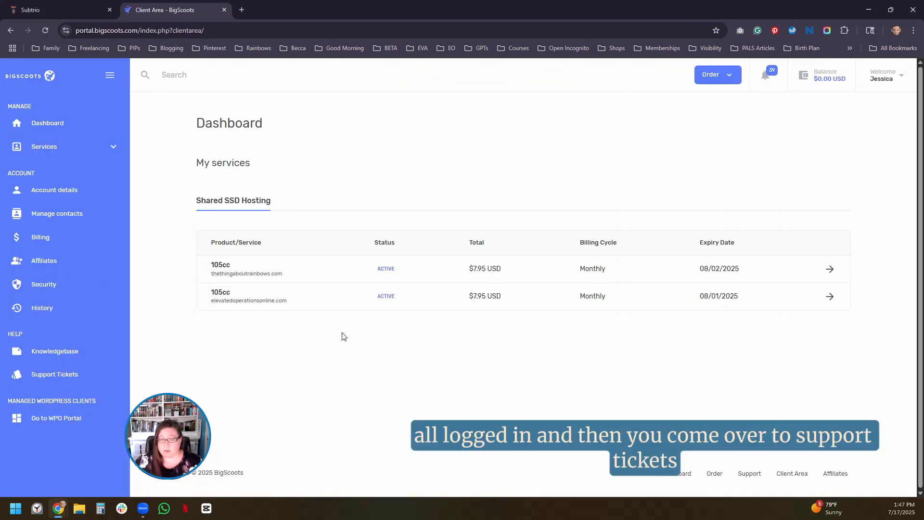
pyautogui.click(39, 379)
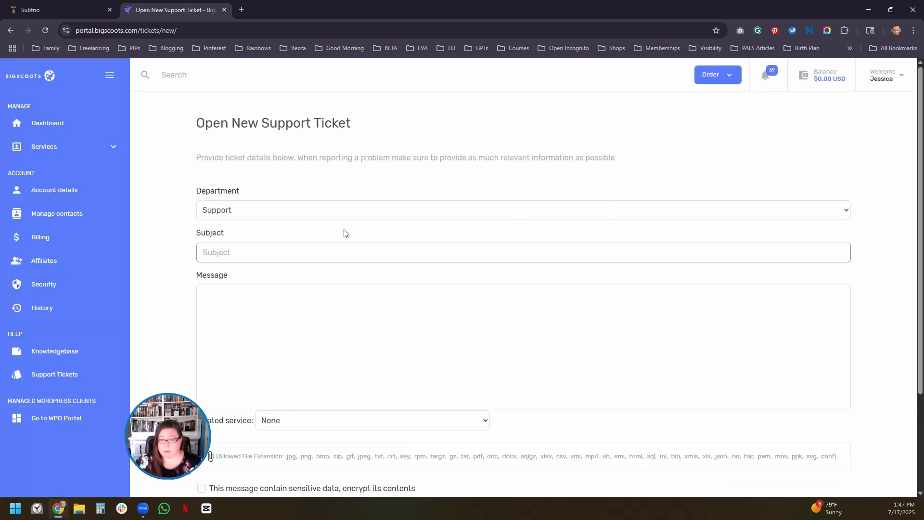
pyautogui.click(225, 254)
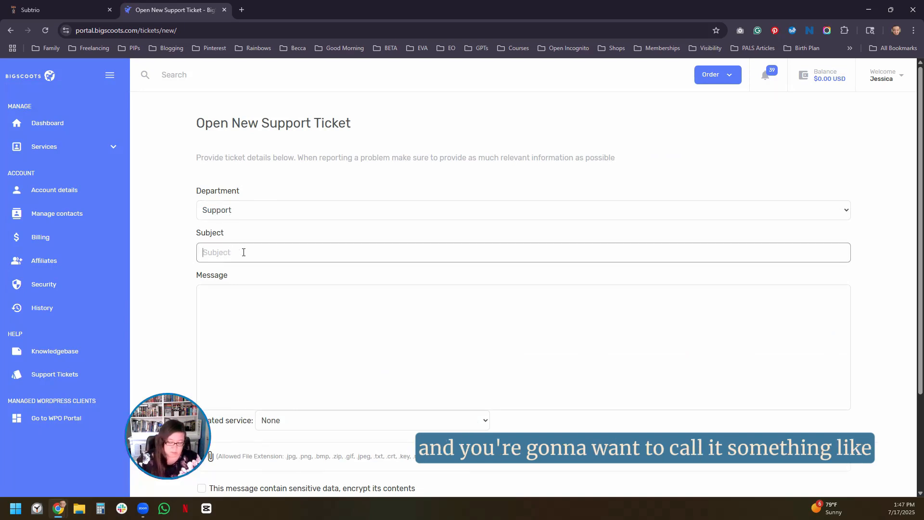
pyautogui.write('Dom')
pyautogui.press('BackSpace')
pyautogui.press('BackSpace')
pyautogui.press('BackSpace')
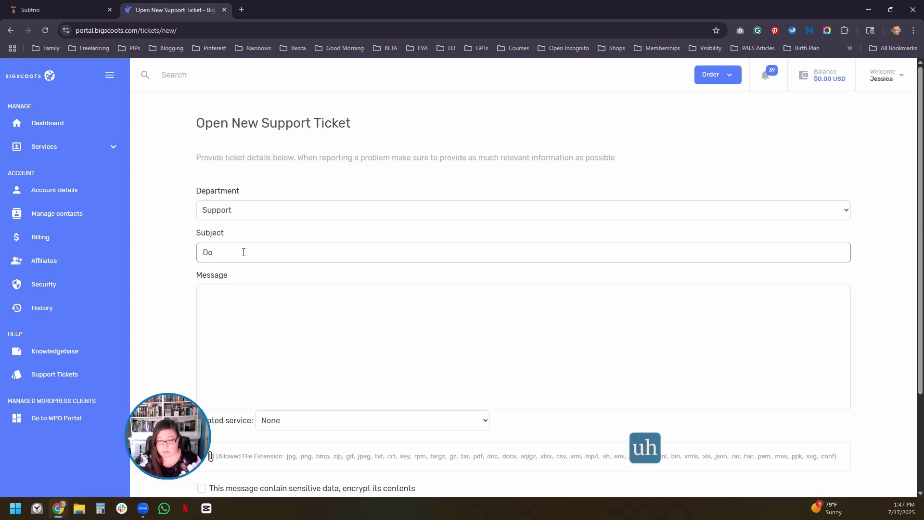
pyautogui.write('Su')
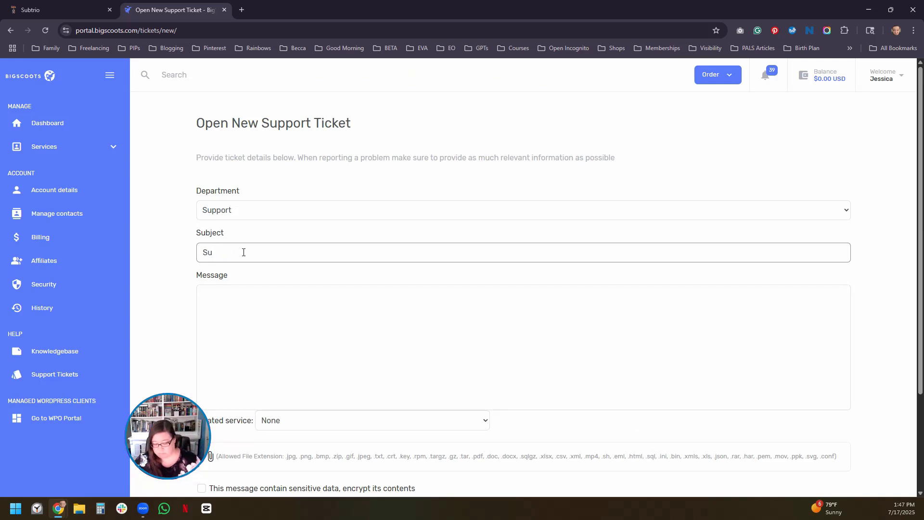
pyautogui.write('bdomain')
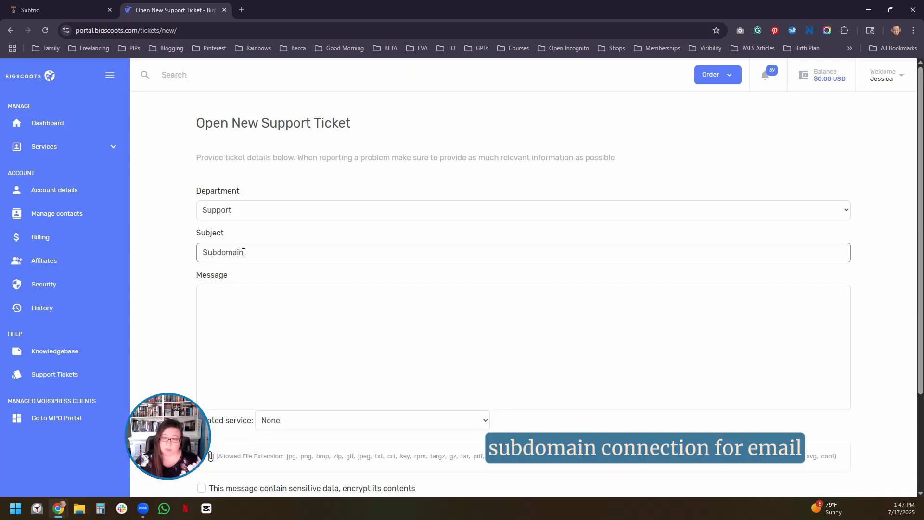
pyautogui.write(' connection ')
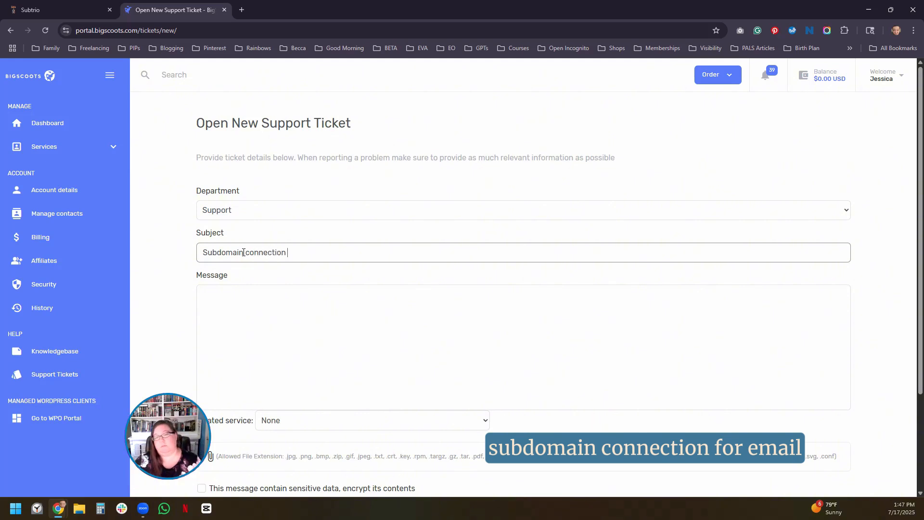
pyautogui.write('for email')
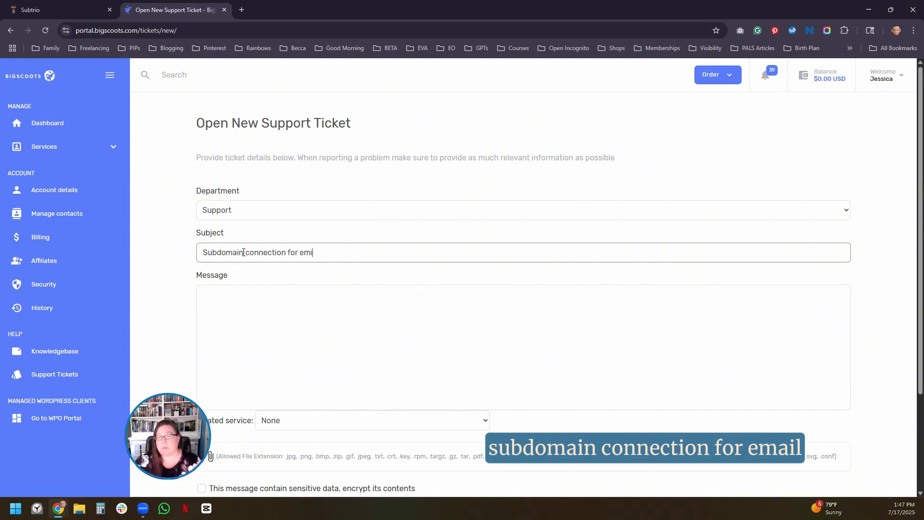
# - Fill the ticket message with the prepared request to create and add the email DNS records for contact.elevatedoperationsonline.com
pyautogui.click(254, 297)
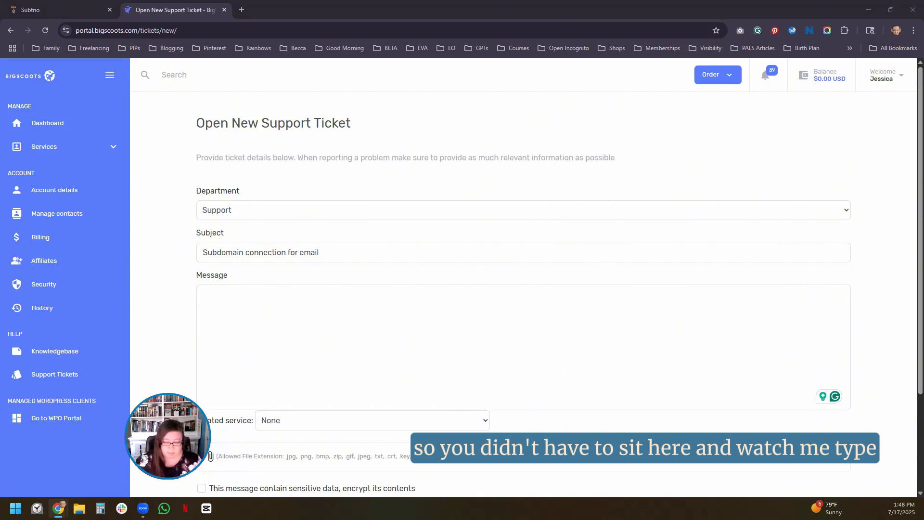
pyautogui.click(263, 303)
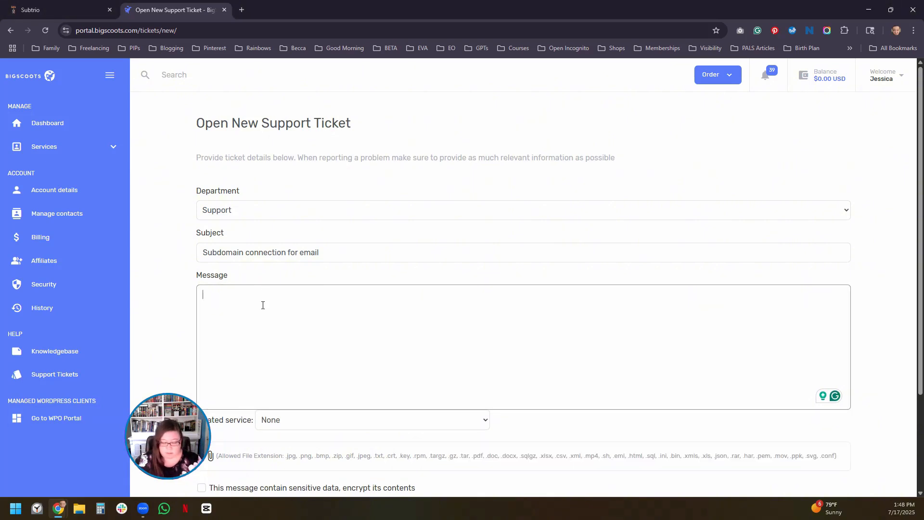
pyautogui.hotkey('ctrl', 'v')
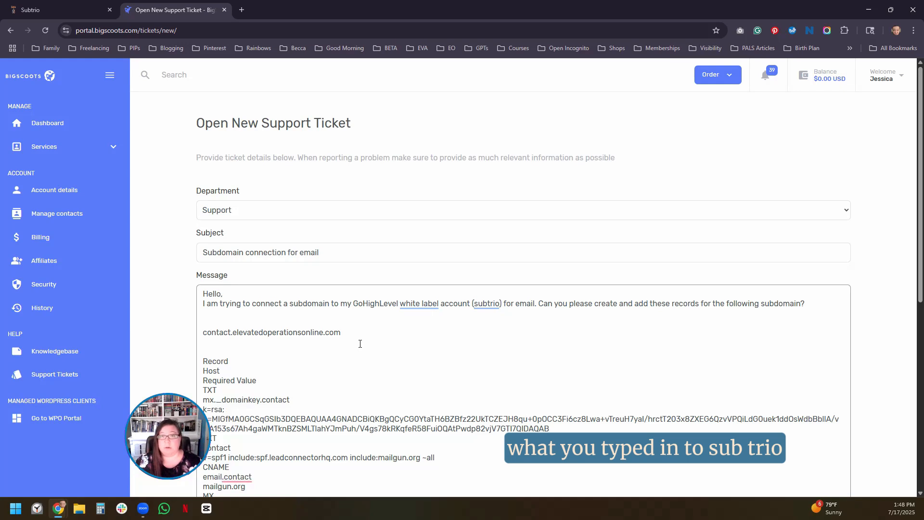
pyautogui.scroll(-3, 361, 344)
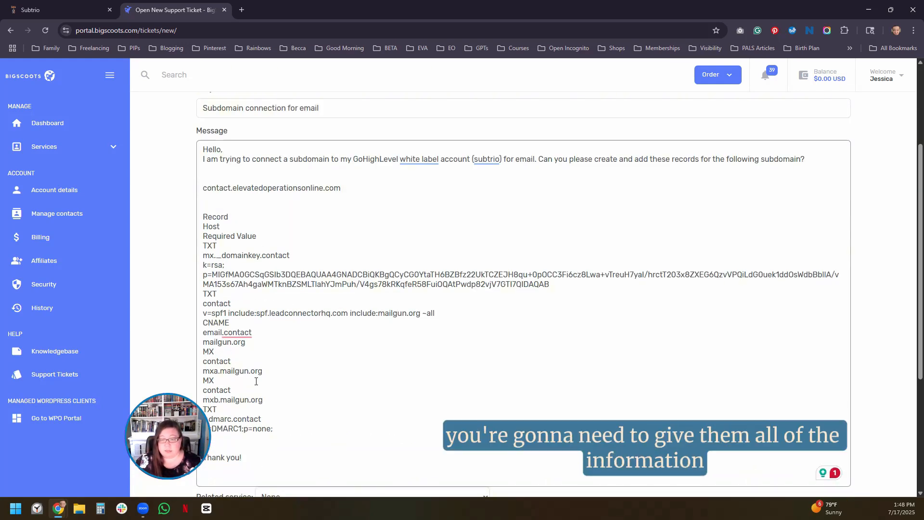
pyautogui.scroll(-2, 255, 382)
pyautogui.scroll(2, 260, 337)
# - Switch back to Subtrio and examine the Host and Required value columns of the DNS records
pyautogui.click(67, 13)
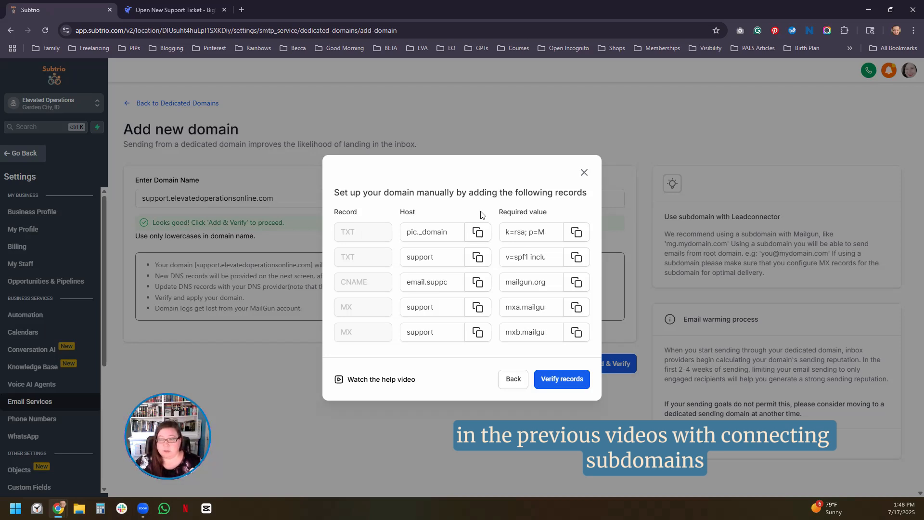
pyautogui.moveTo(499, 212); pyautogui.dragTo(552, 214)
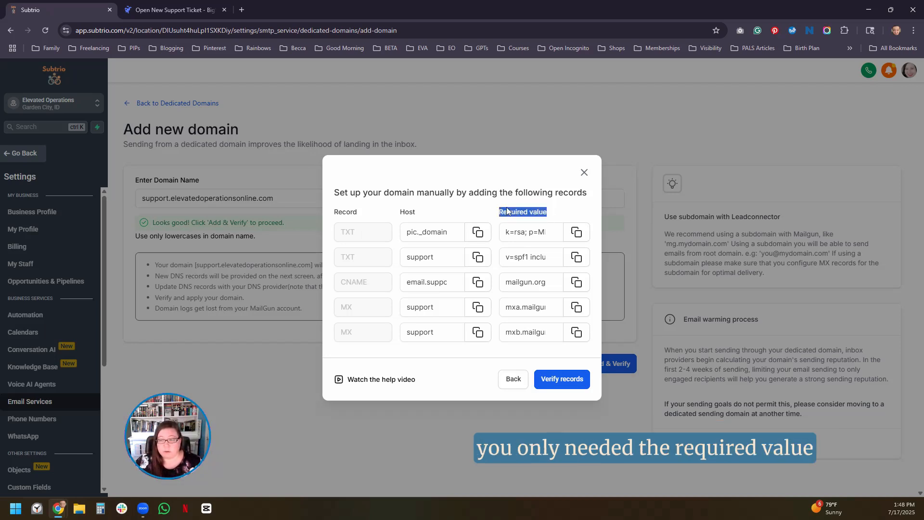
pyautogui.click(494, 204)
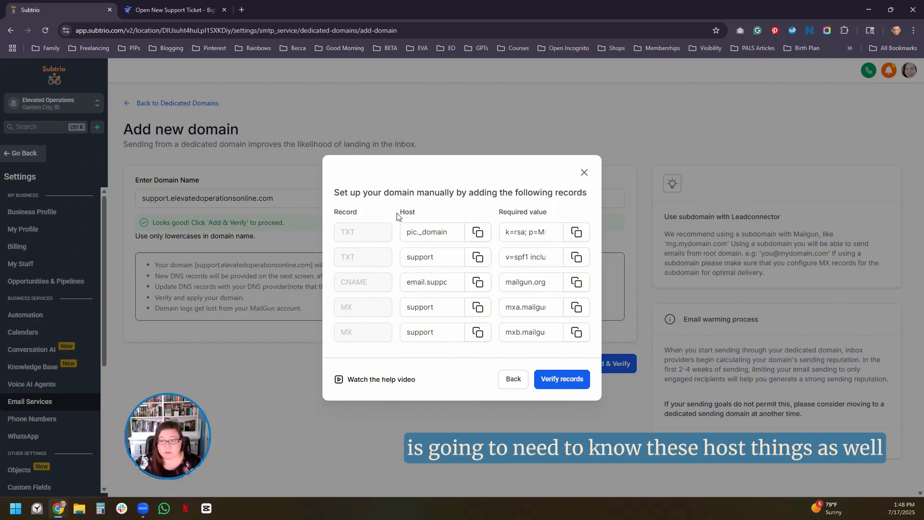
pyautogui.moveTo(400, 212); pyautogui.dragTo(413, 212)
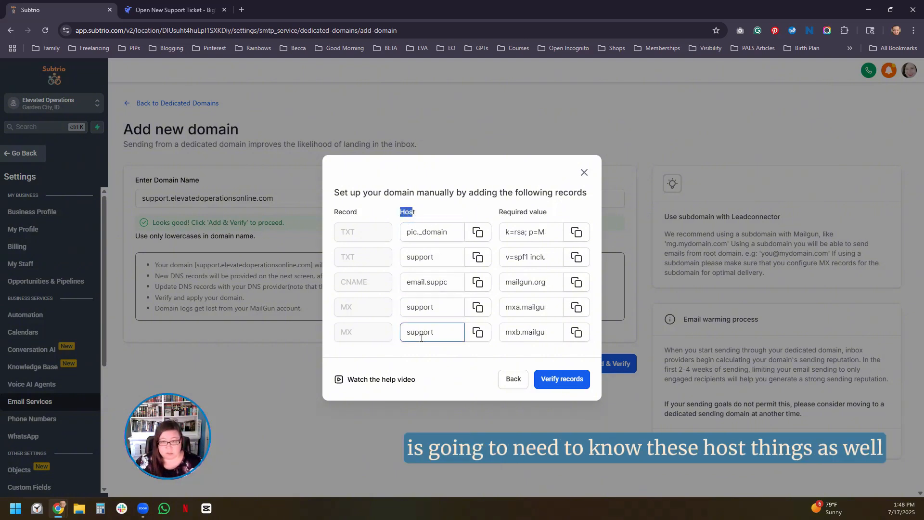
pyautogui.click(424, 208)
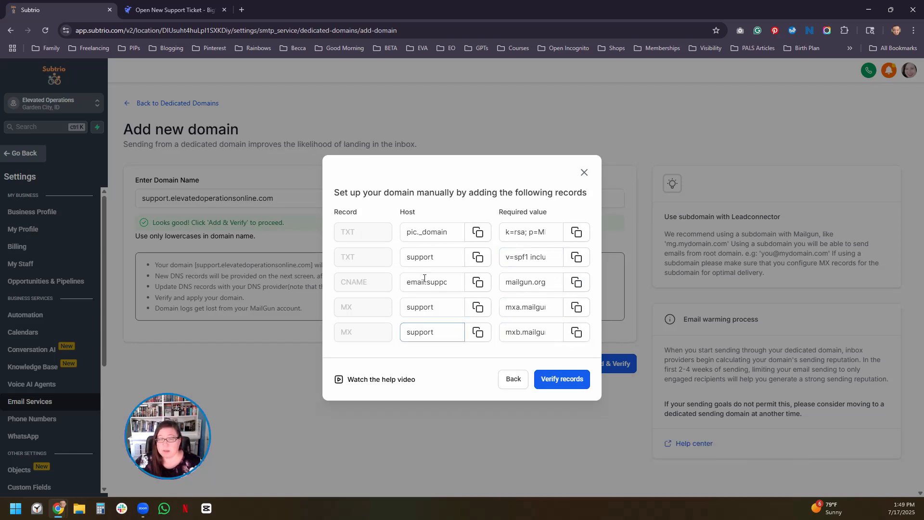
# - Compare the BigScoots ticket message with Subtrio's record list and highlight the extra DMARC TXT record in the message
pyautogui.click(152, 10)
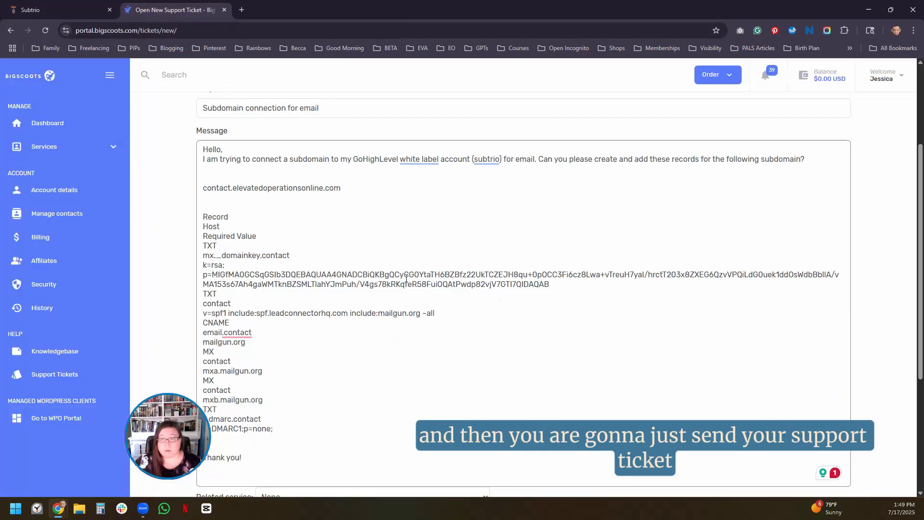
pyautogui.scroll(-2, 400, 279)
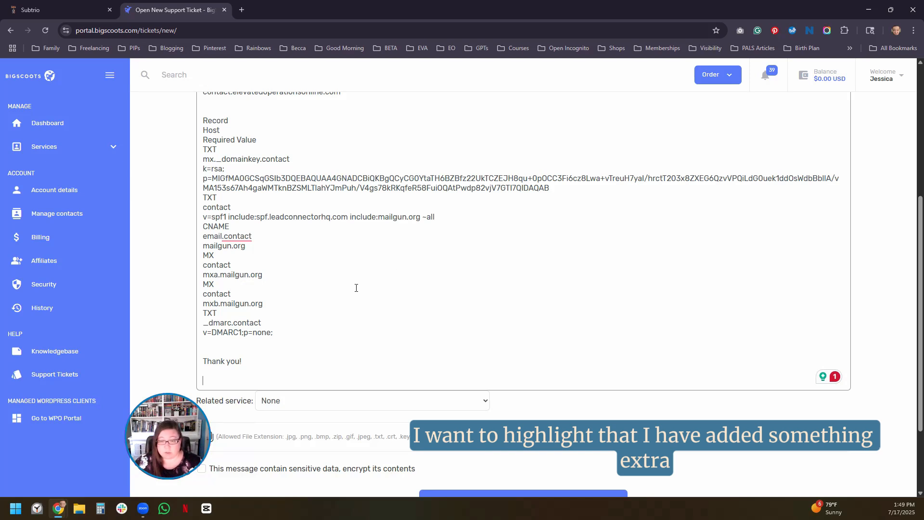
pyautogui.click(52, 10)
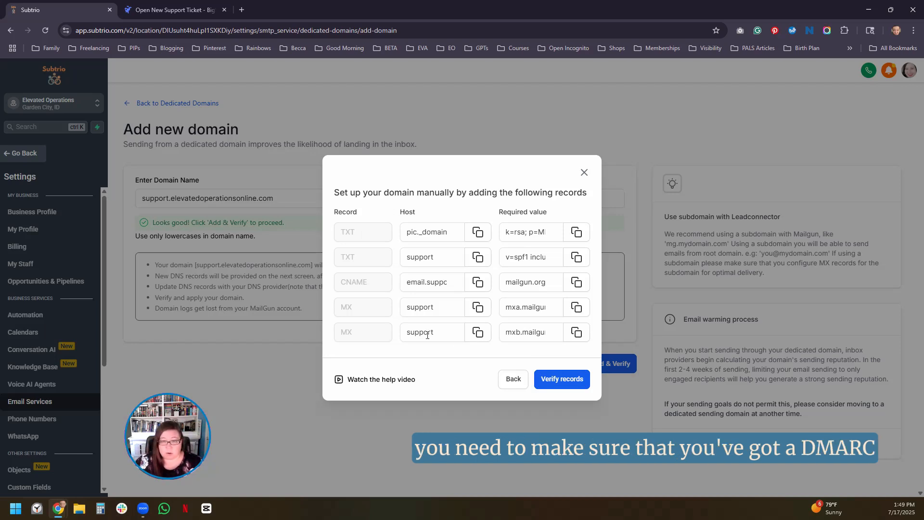
pyautogui.click(181, 14)
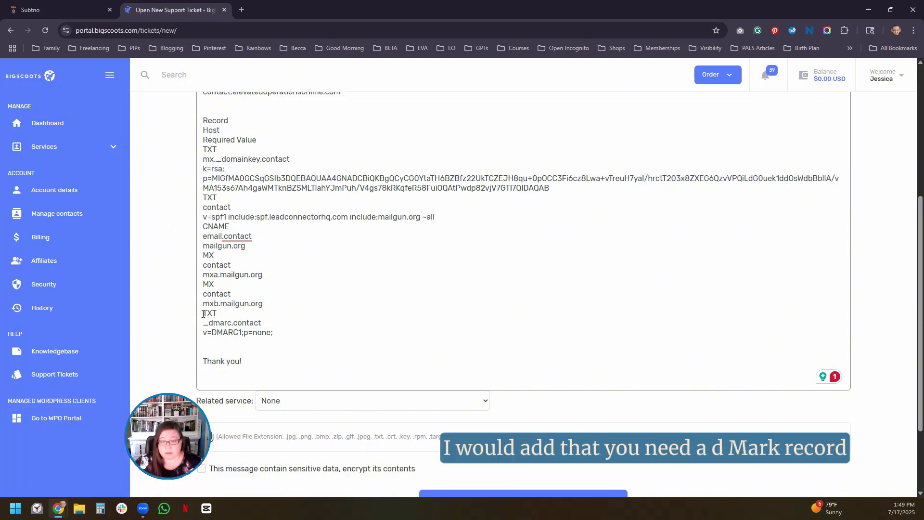
pyautogui.moveTo(203, 313); pyautogui.dragTo(280, 332)
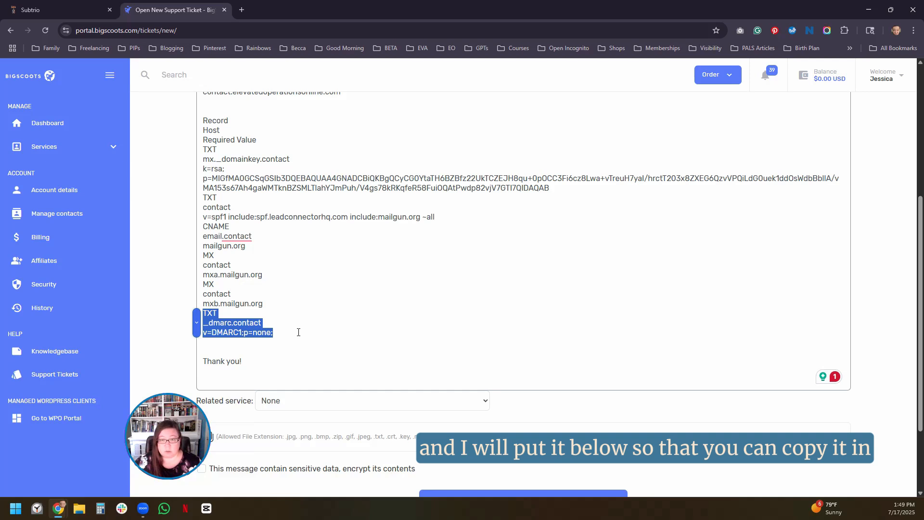
# - Highlight the host, required value and record type of the DMARC entry in the ticket message and review the rest of the form
pyautogui.click(219, 335)
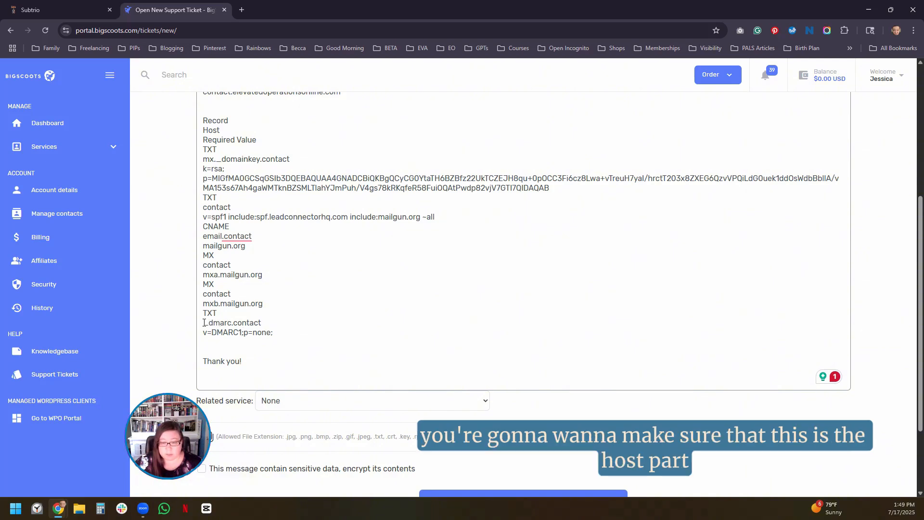
pyautogui.moveTo(203, 322); pyautogui.dragTo(262, 323)
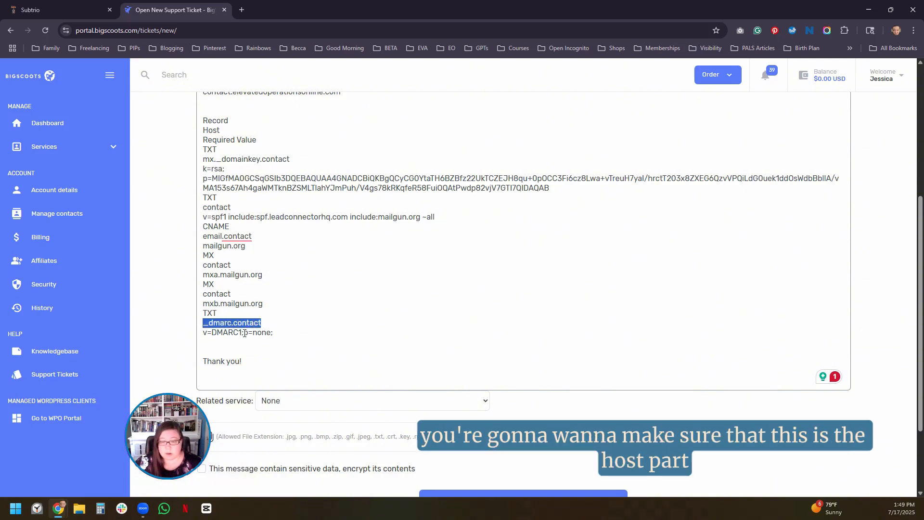
pyautogui.moveTo(204, 333); pyautogui.dragTo(278, 334)
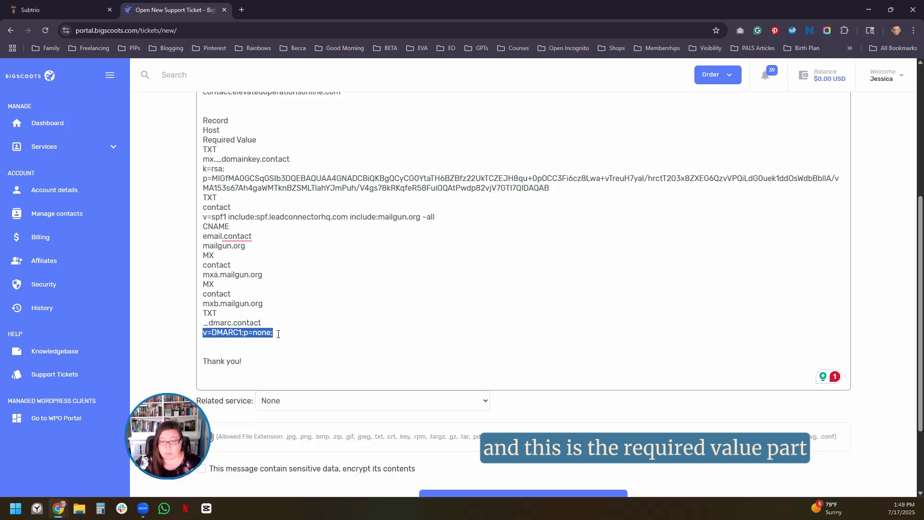
pyautogui.moveTo(203, 313); pyautogui.dragTo(217, 313)
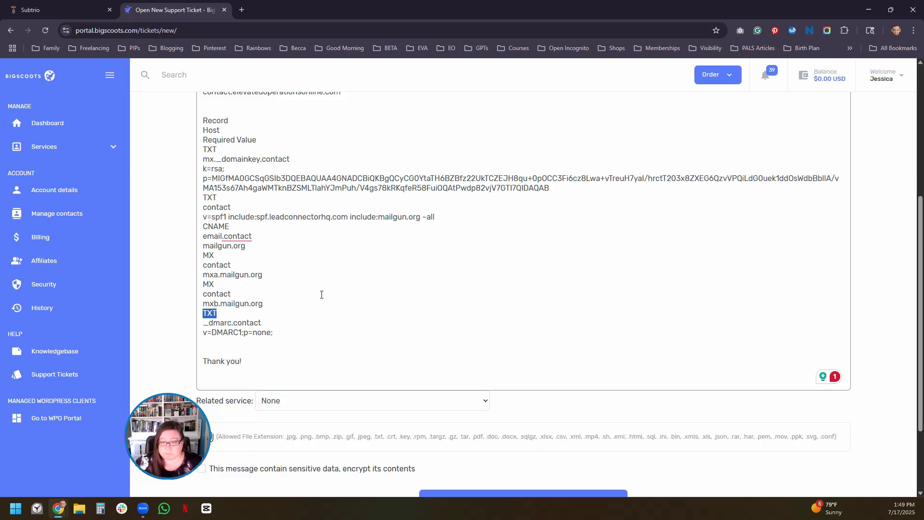
pyautogui.scroll(-2, 307, 297)
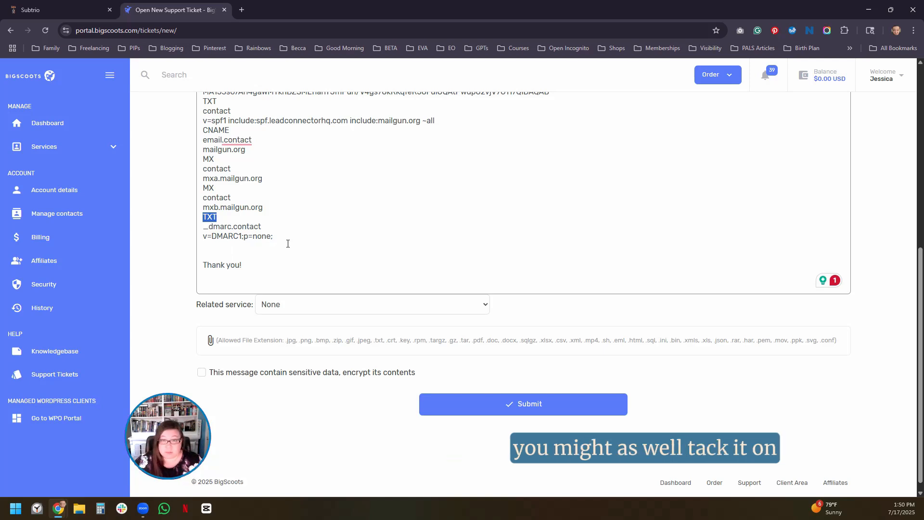
pyautogui.scroll(2, 287, 245)
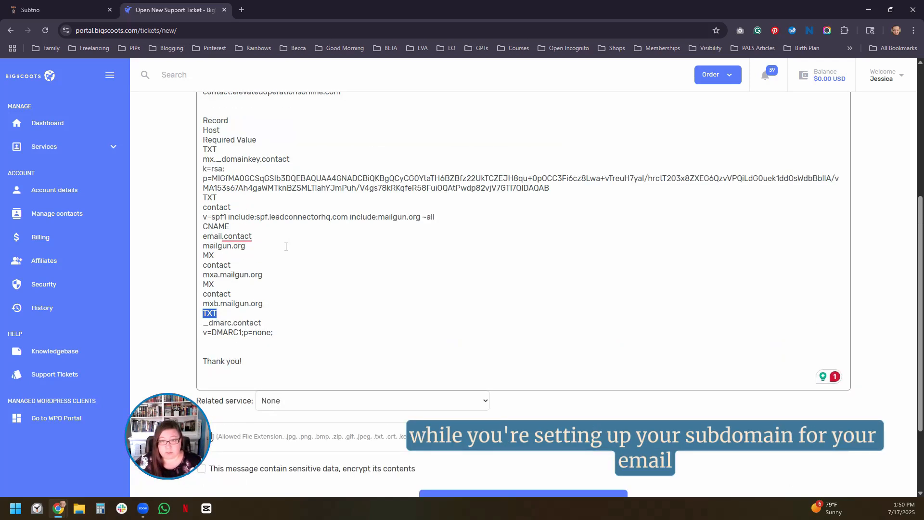
pyautogui.scroll(-1, 286, 247)
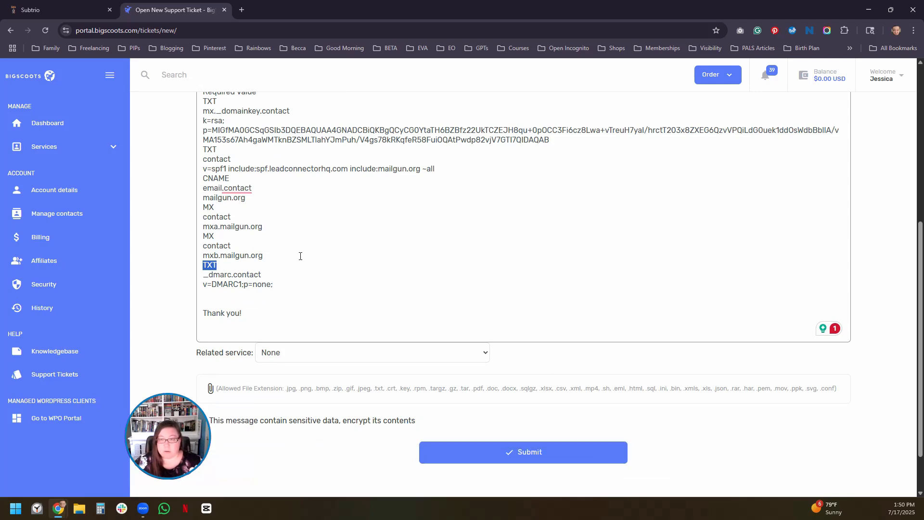
pyautogui.scroll(3, 292, 272)
# - Recheck the record columns in Subtrio, and set the BigScoots ticket's related service to Shared SSD Hosting - 105cc - elevatedoperationsonline.com
pyautogui.click(54, 13)
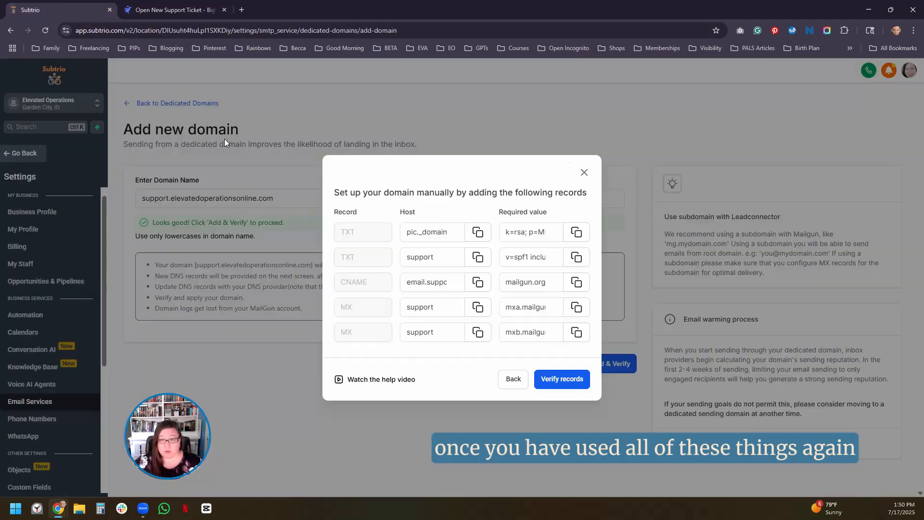
pyautogui.click(413, 210)
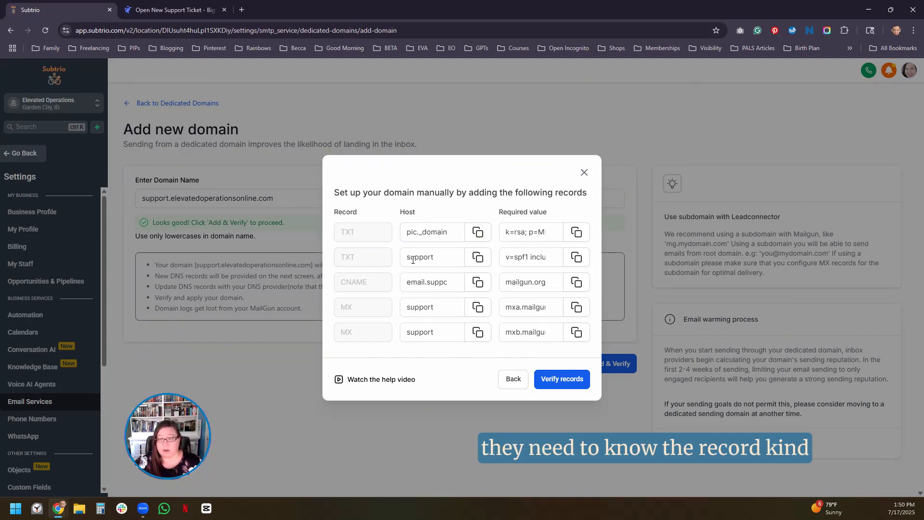
pyautogui.click(158, 9)
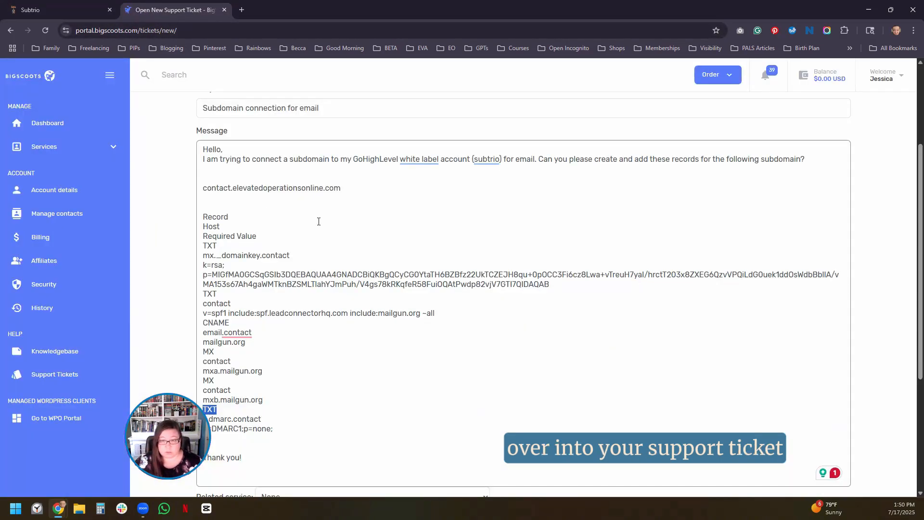
pyautogui.scroll(-3, 374, 255)
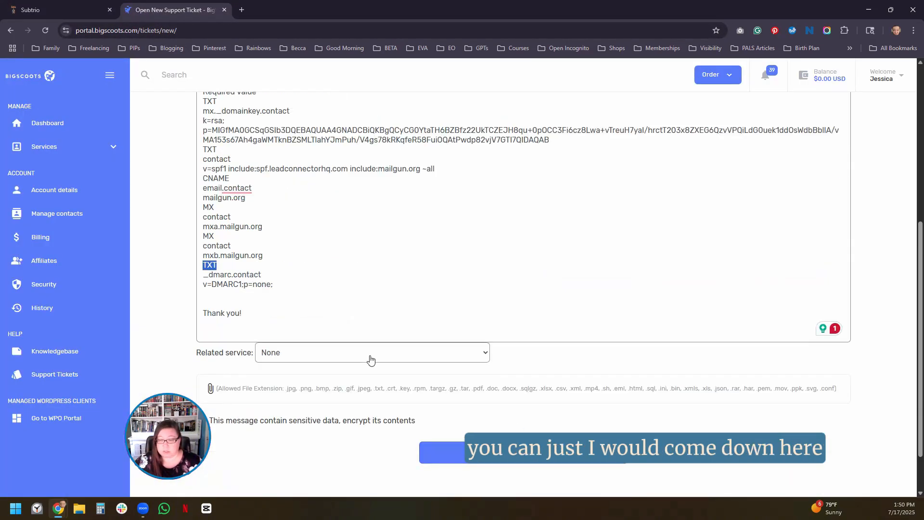
pyautogui.click(376, 355)
pyautogui.click(344, 396)
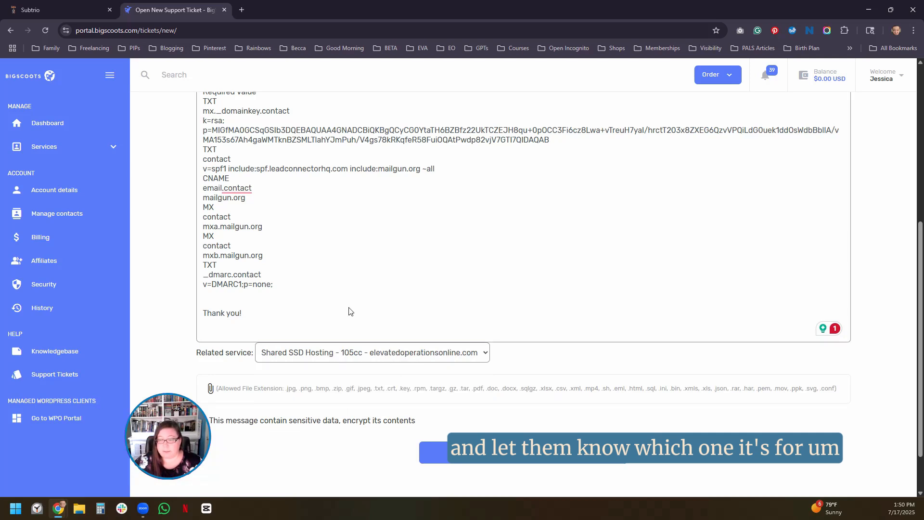
# - Review the completed ticket, highlighting the subdomain contact.elevatedoperationsonline.com in the message
pyautogui.scroll(4, 333, 289)
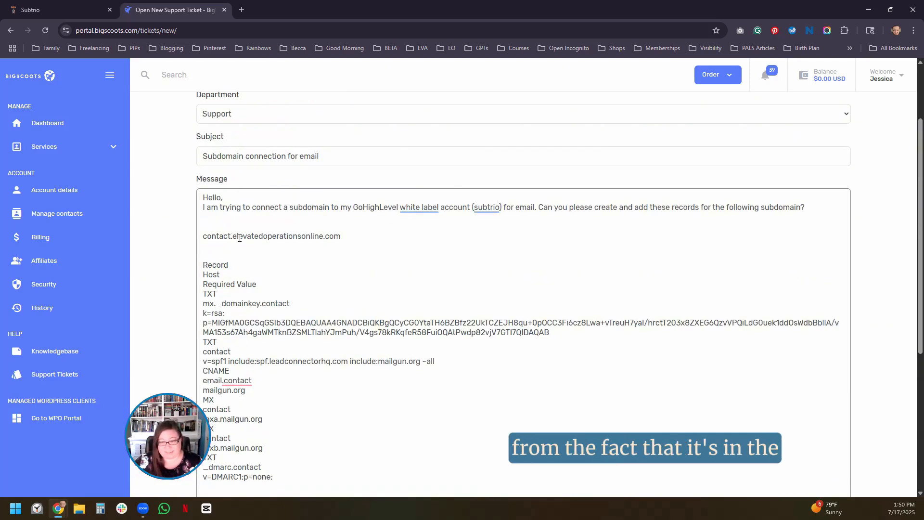
pyautogui.moveTo(354, 238); pyautogui.dragTo(203, 237)
pyautogui.click(415, 284)
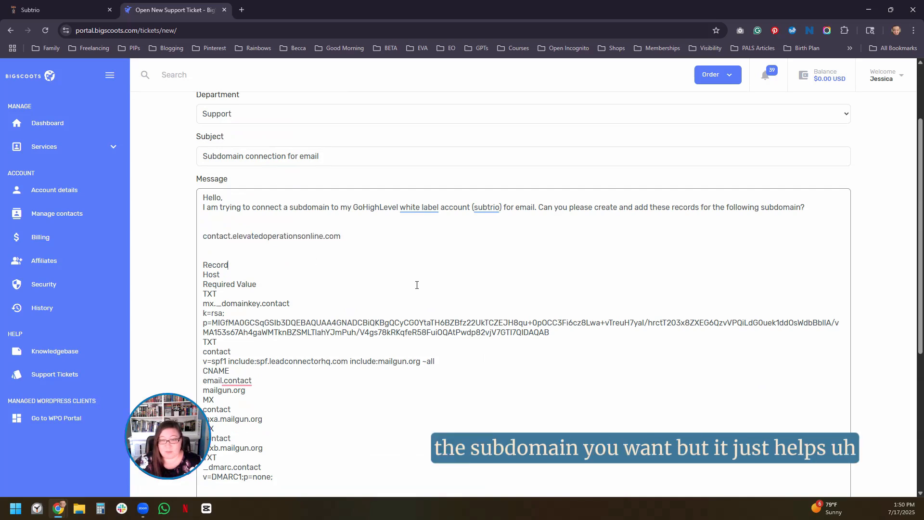
pyautogui.scroll(-5, 417, 285)
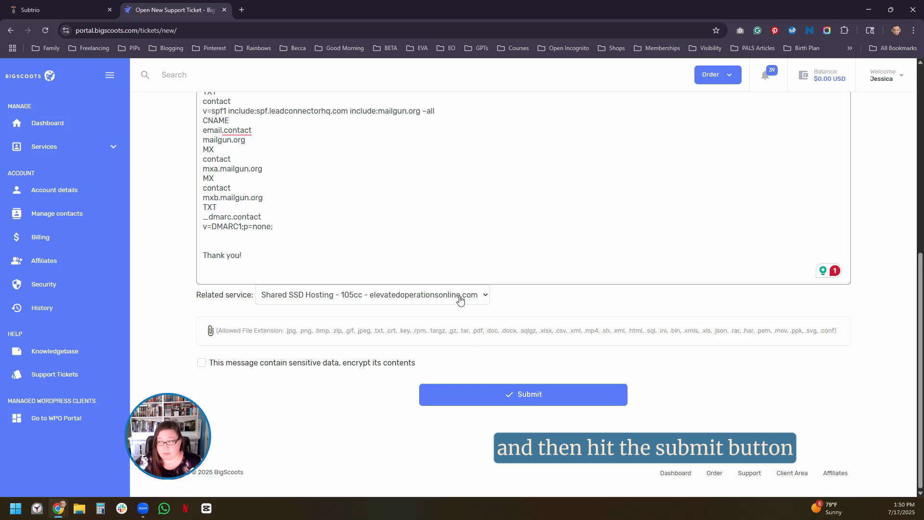
pyautogui.scroll(4, 448, 281)
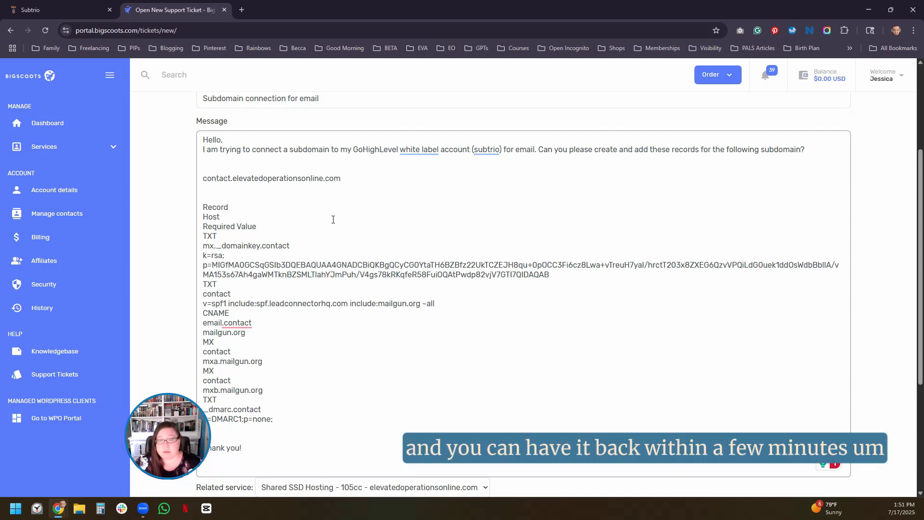
# - Switch to Subtrio, leave the manual DNS record setup for support.elevatedoperationsonline.com and return to the dedicated domains list
pyautogui.click(58, 10)
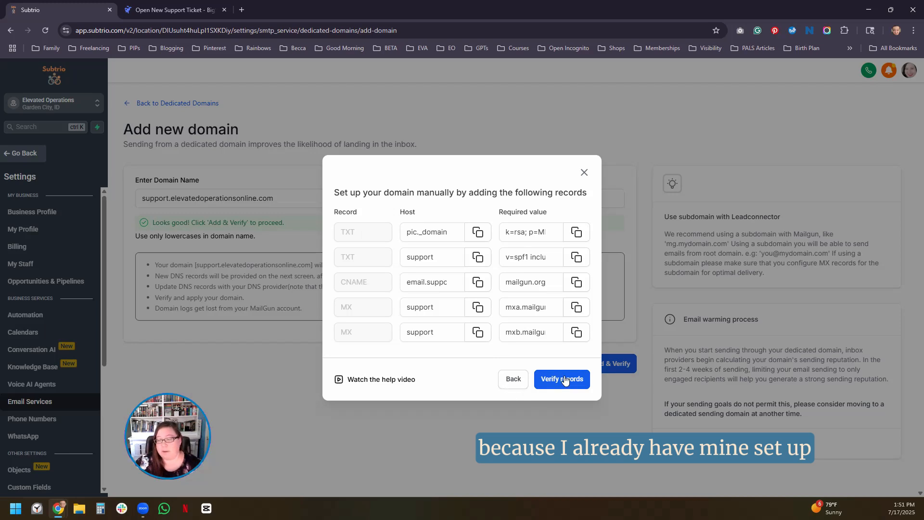
pyautogui.click(585, 173)
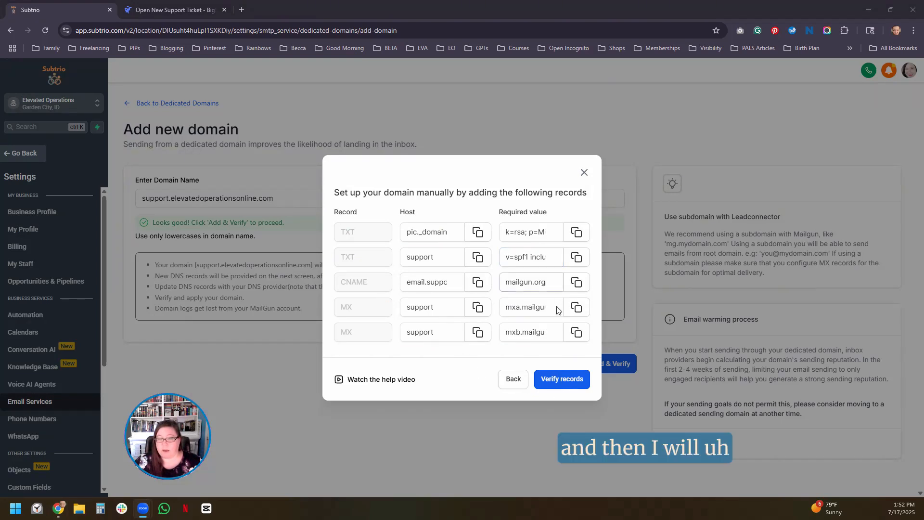
pyautogui.click(514, 380)
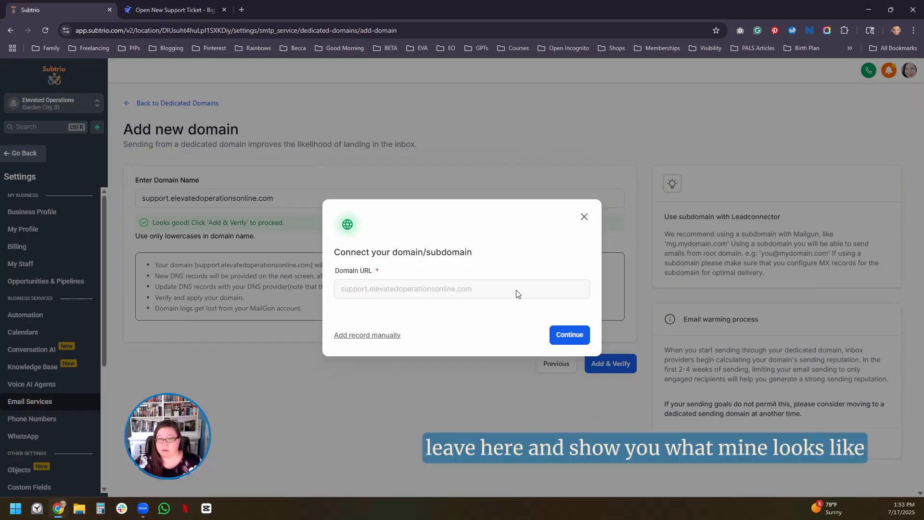
pyautogui.click(585, 217)
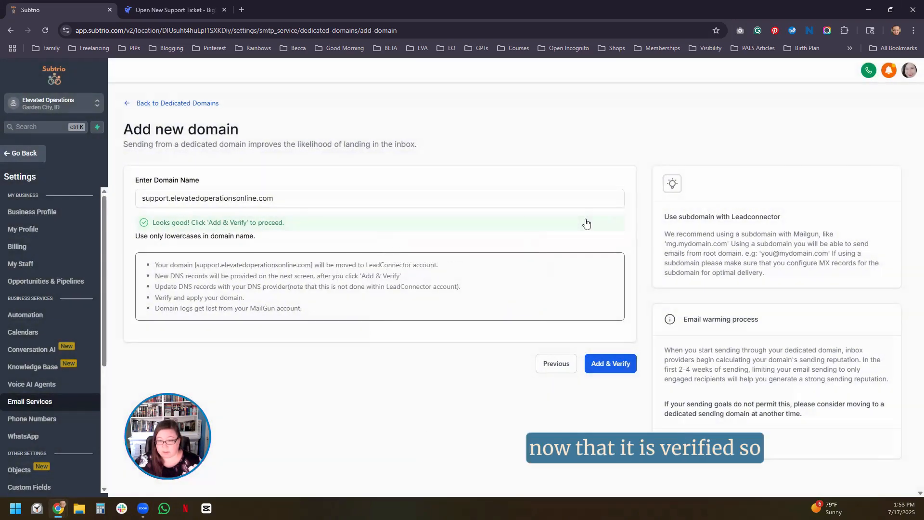
pyautogui.click(164, 105)
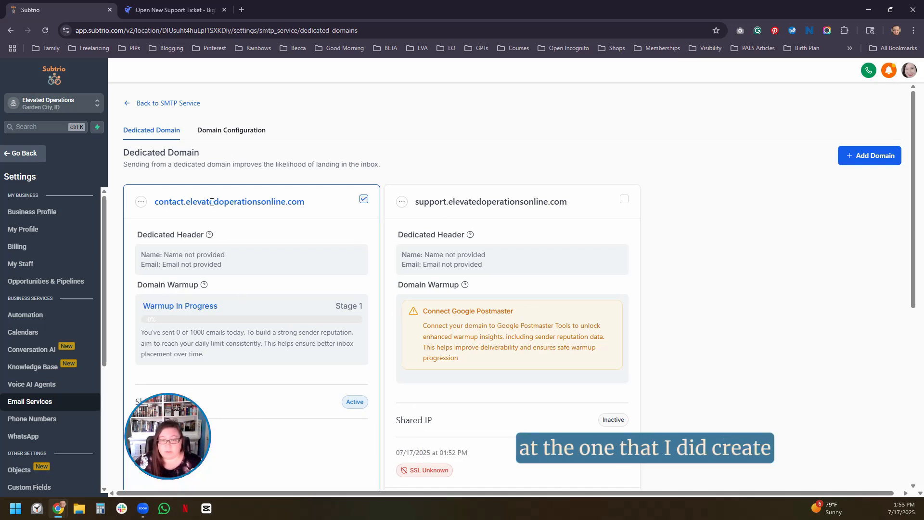
# - Open the domain verification page for contact.elevatedoperationsonline.com and examine the status of each DNS record
pyautogui.click(141, 203)
pyautogui.click(133, 102)
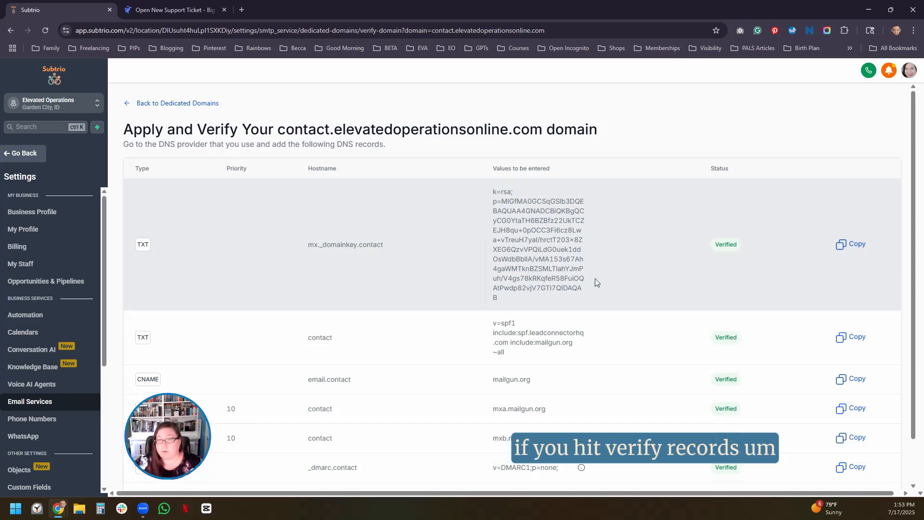
pyautogui.scroll(-1, 596, 278)
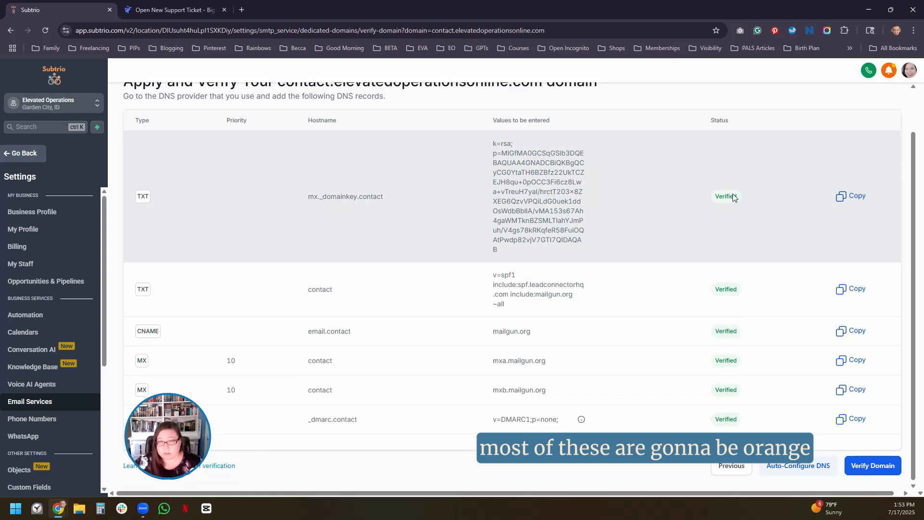
pyautogui.scroll(-1, 698, 198)
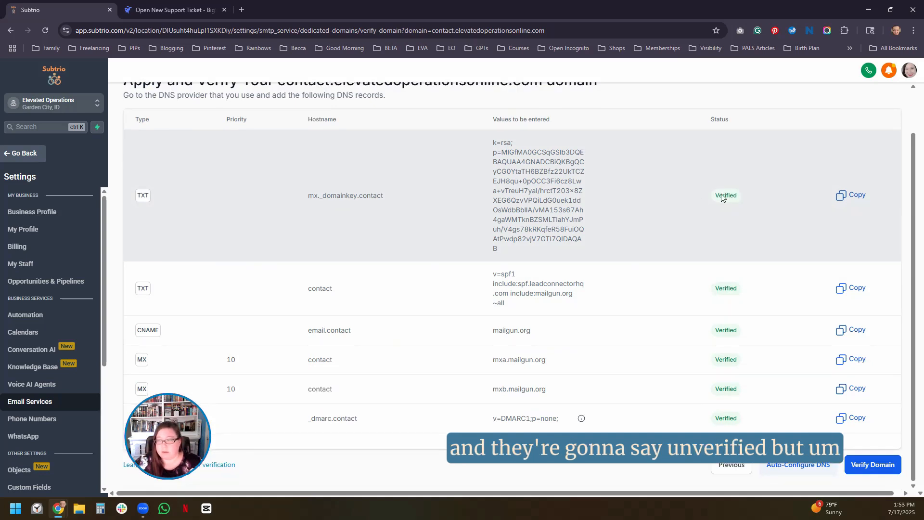